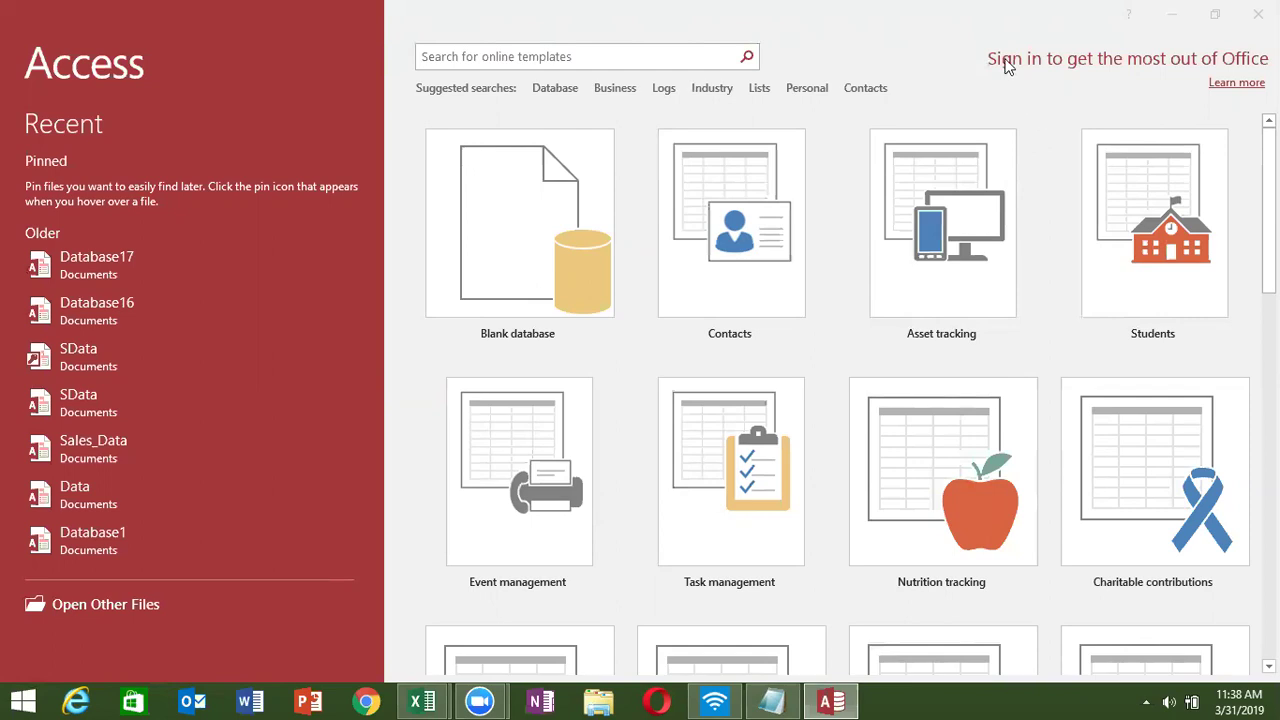
# Create the blank database Database18 and select its empty Table1
pyautogui.click(504, 236)
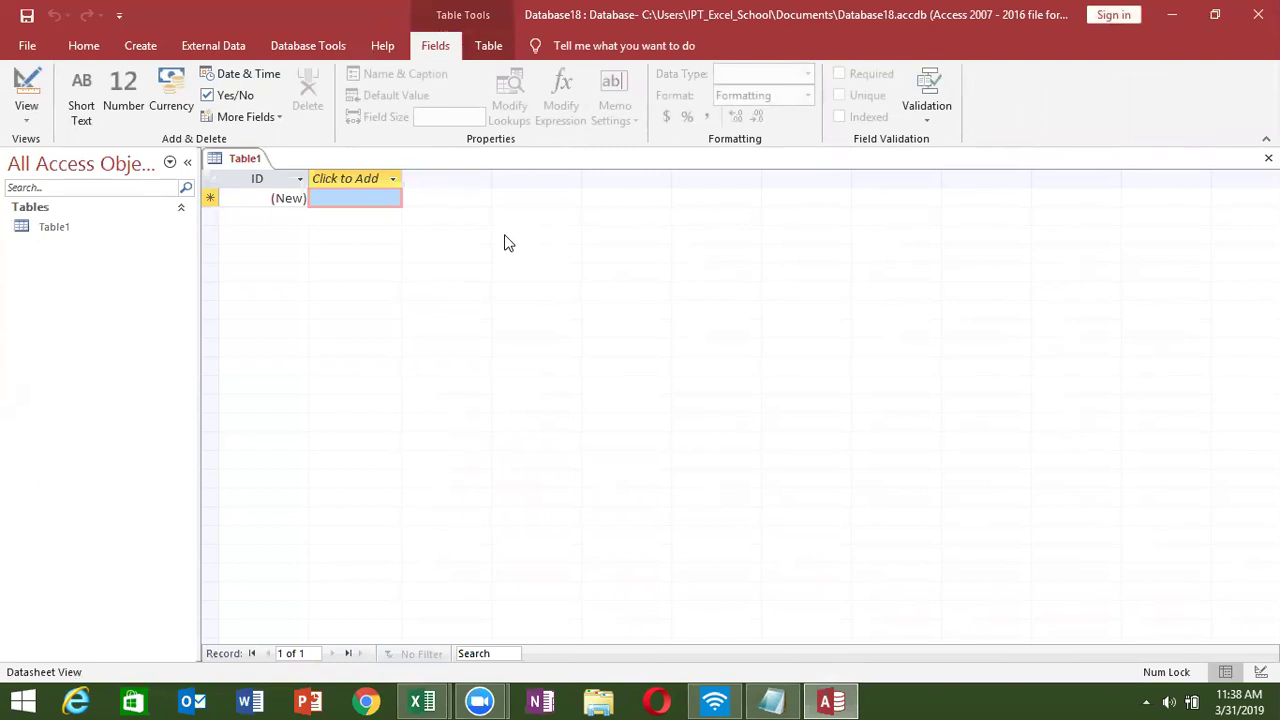
pyautogui.click(57, 238)
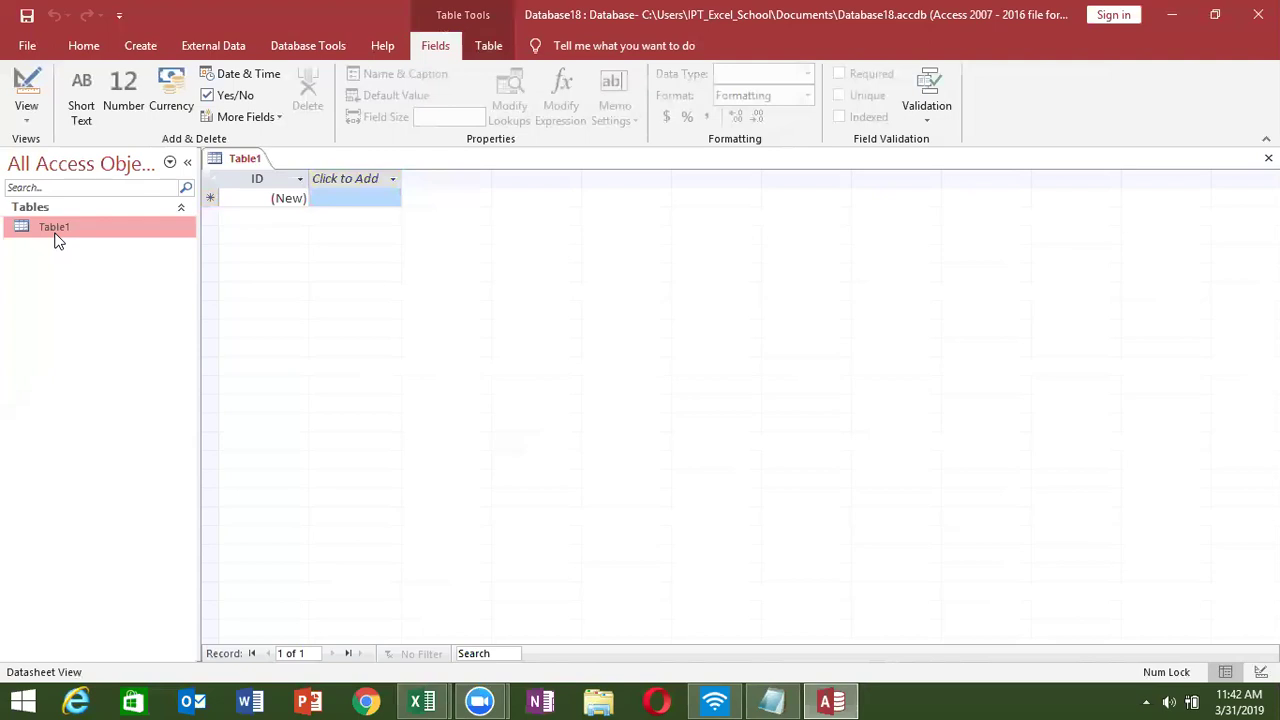
# Show the File menu's New page listing Blank database and templates like Contacts
pyautogui.click(29, 44)
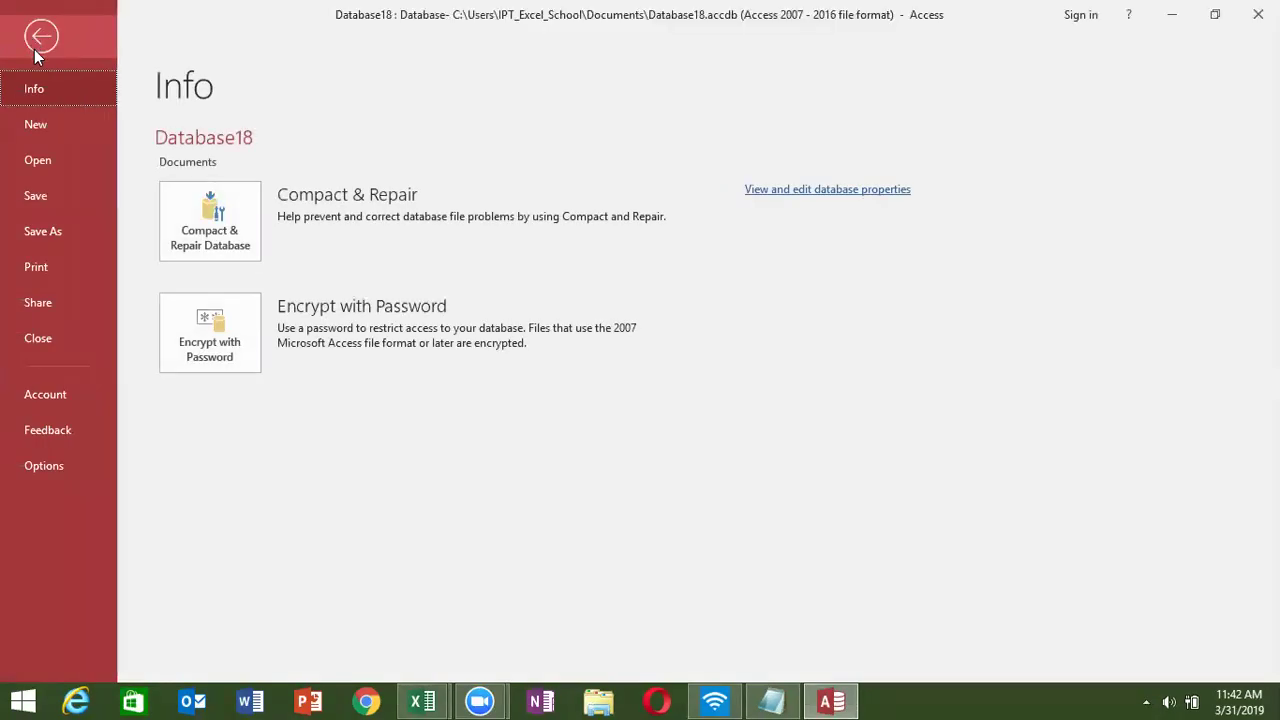
pyautogui.click(47, 125)
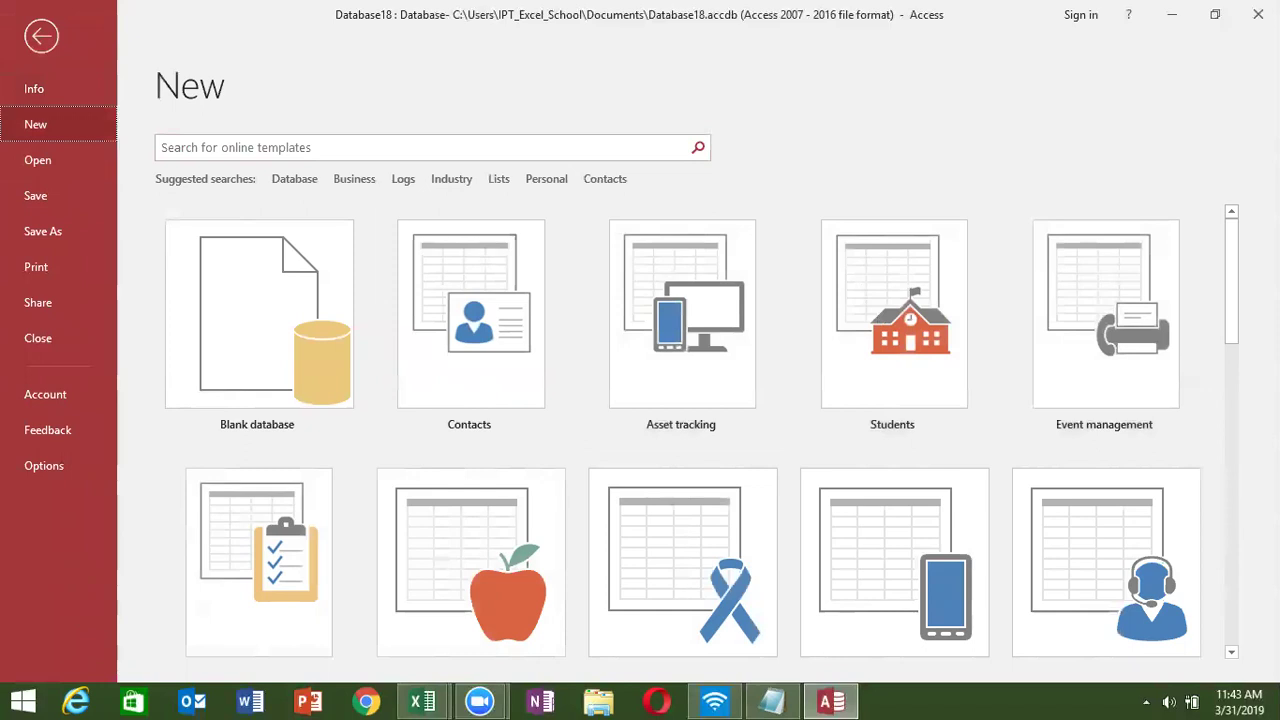
# Create a Contact Management database from the Contacts template and enable its blocked content
pyautogui.click(463, 410)
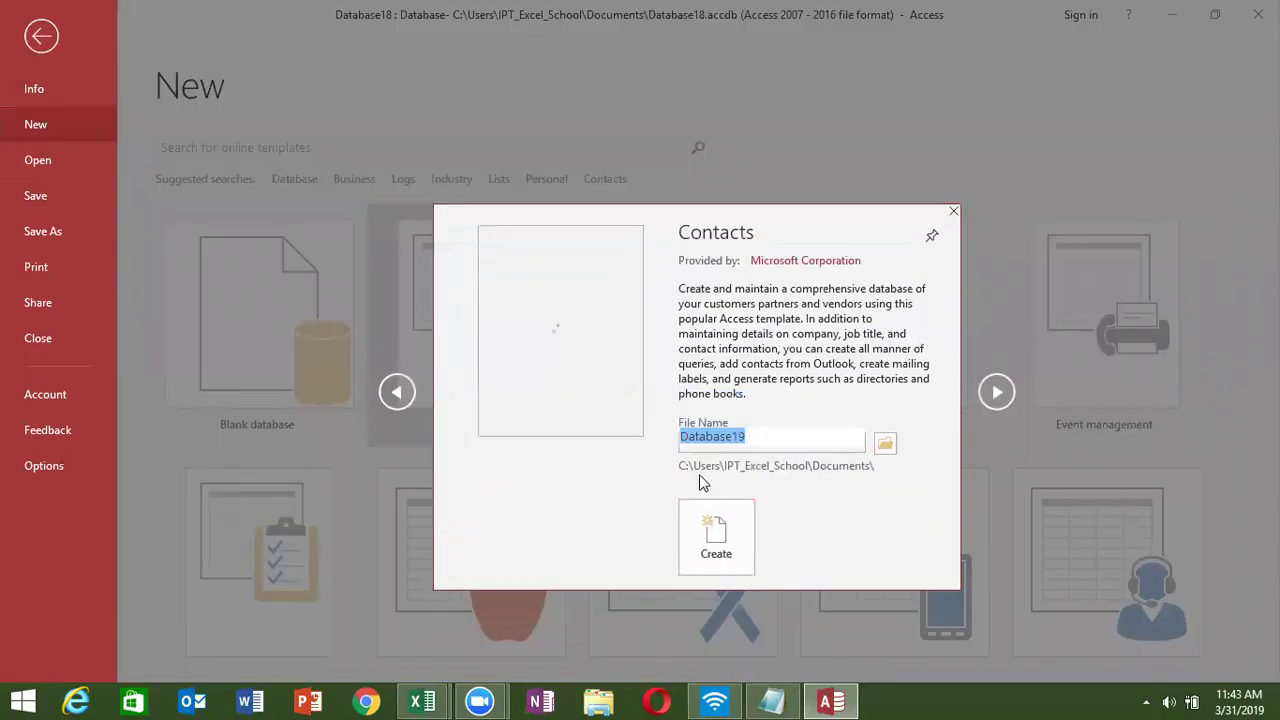
pyautogui.click(712, 528)
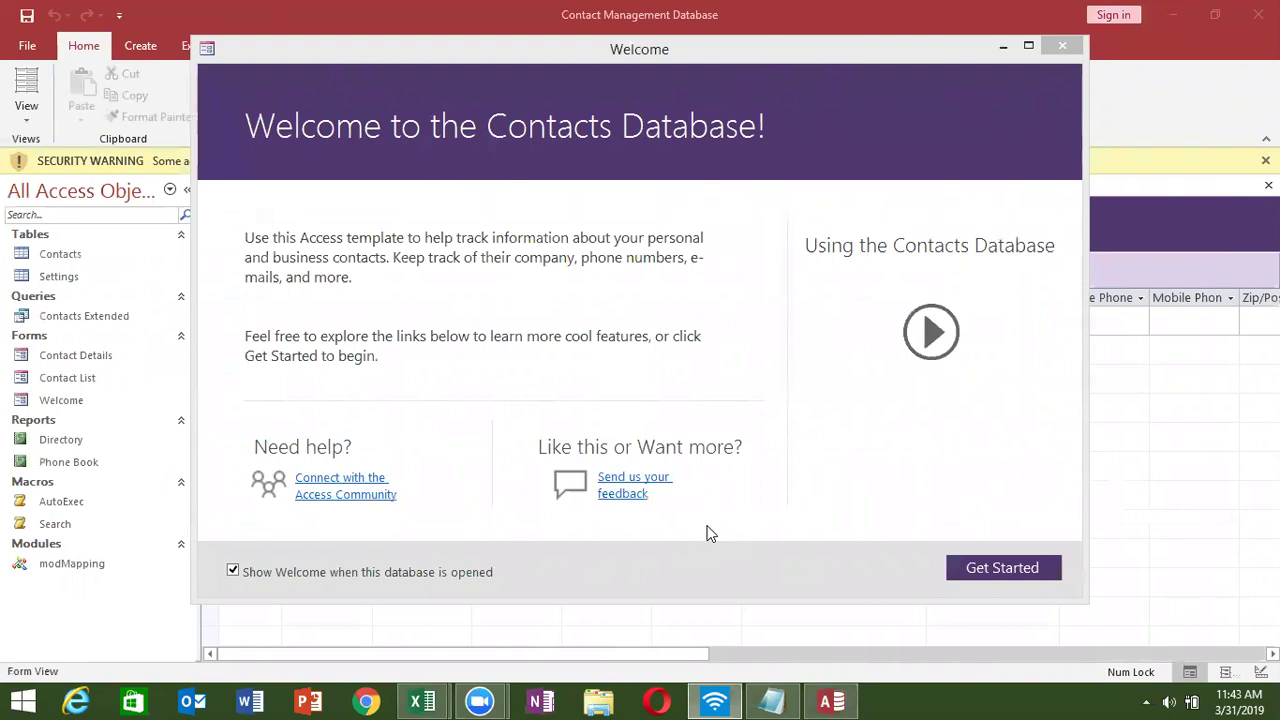
pyautogui.click(1050, 45)
pyautogui.click(567, 158)
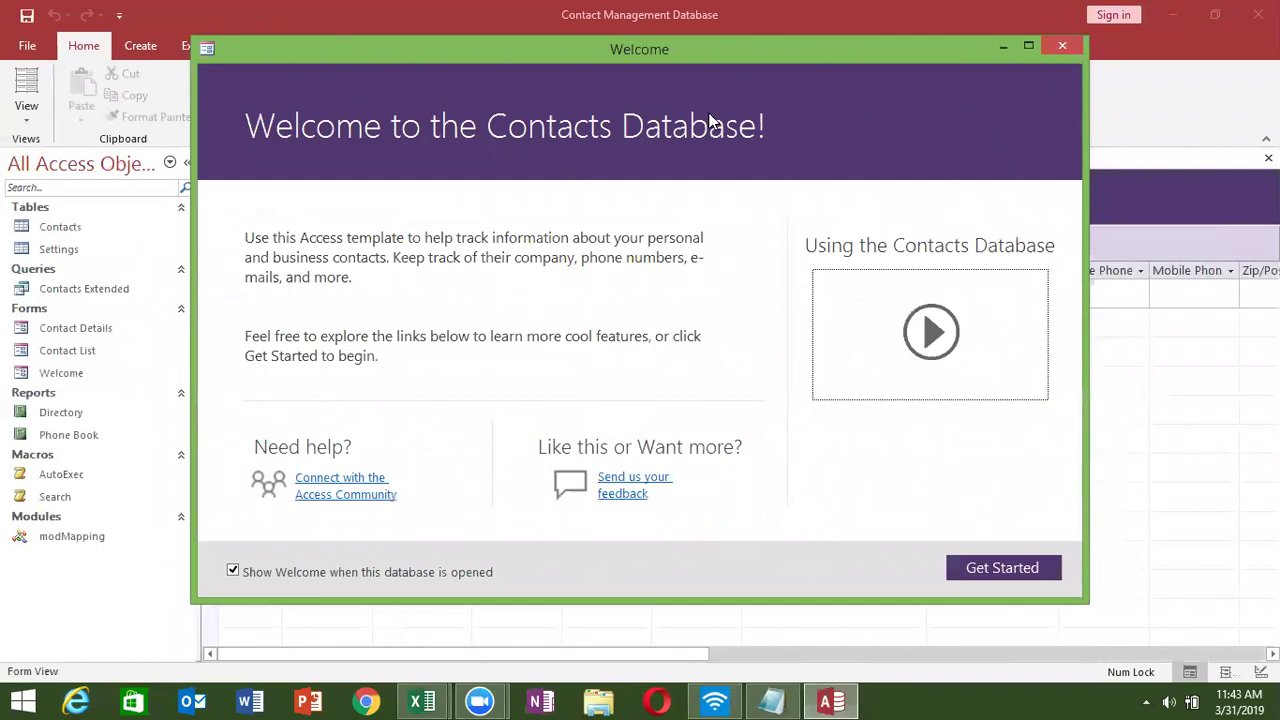
# Close the Welcome window to reveal the empty Contact List form
pyautogui.click(1055, 47)
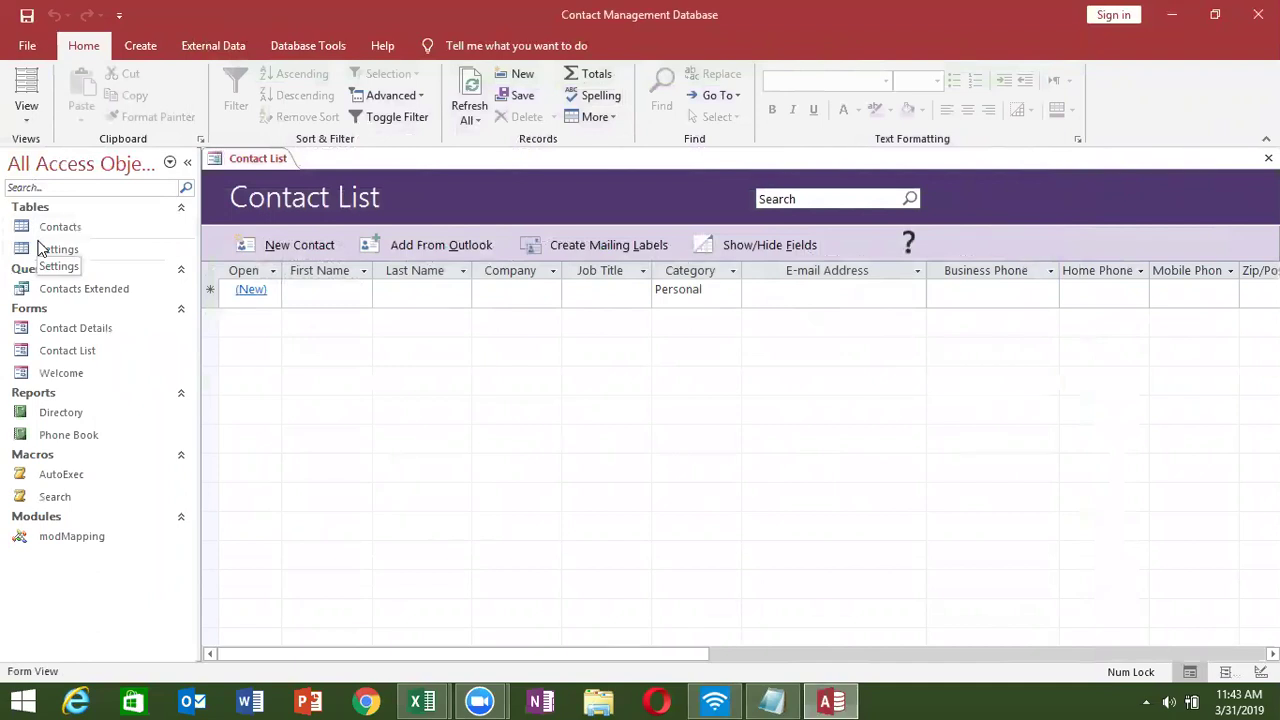
# Open the Contacts table, close the Contact List form, then view and close the Settings table
pyautogui.click(39, 232)
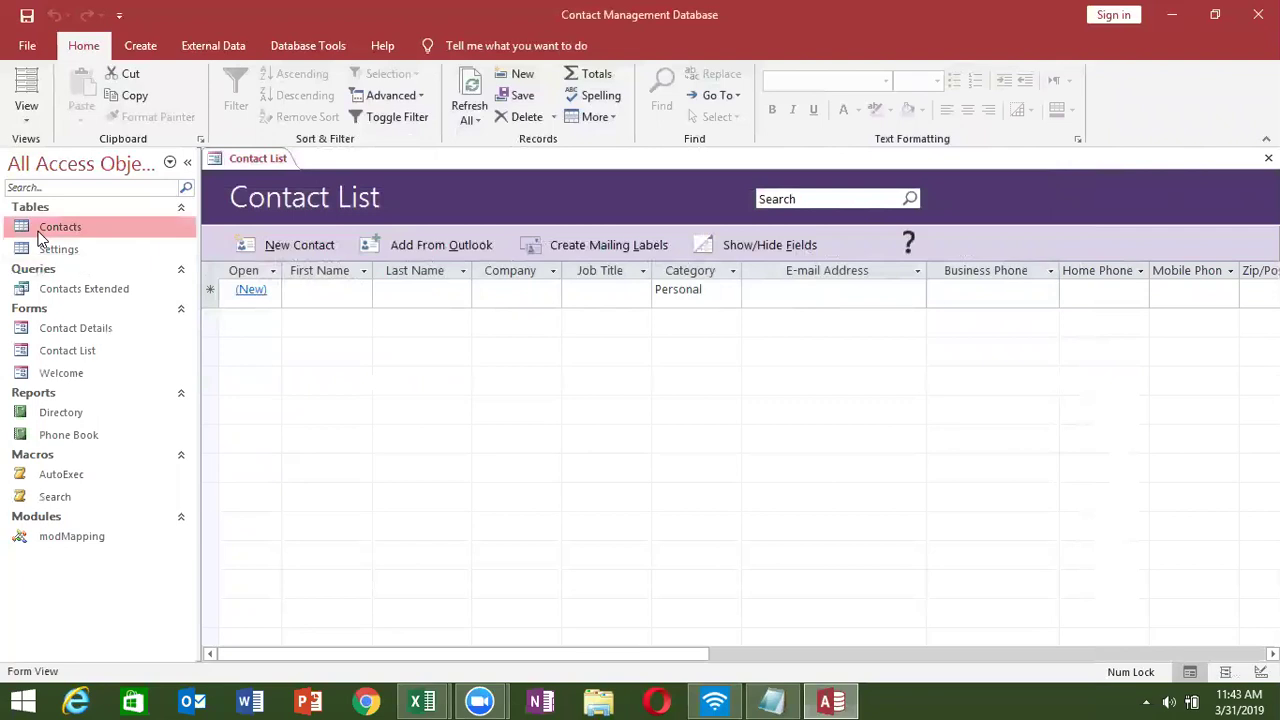
pyautogui.doubleClick(39, 232)
pyautogui.click(276, 163)
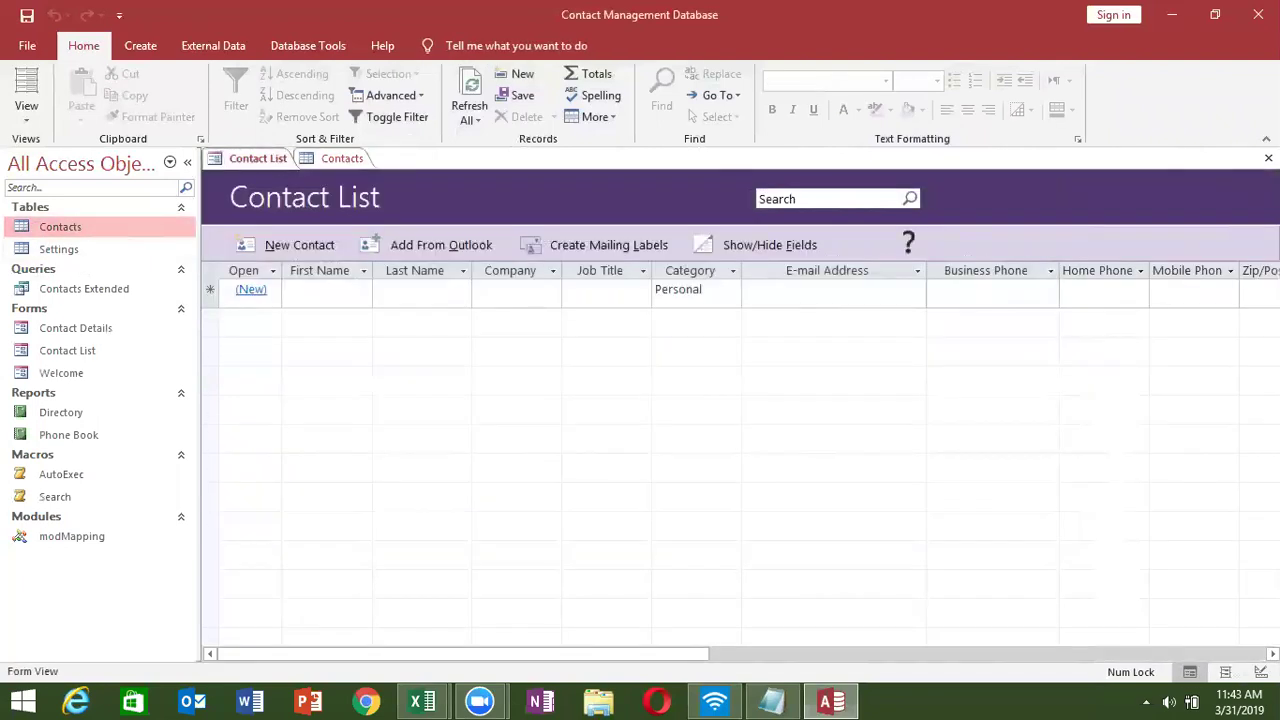
pyautogui.click(1268, 158)
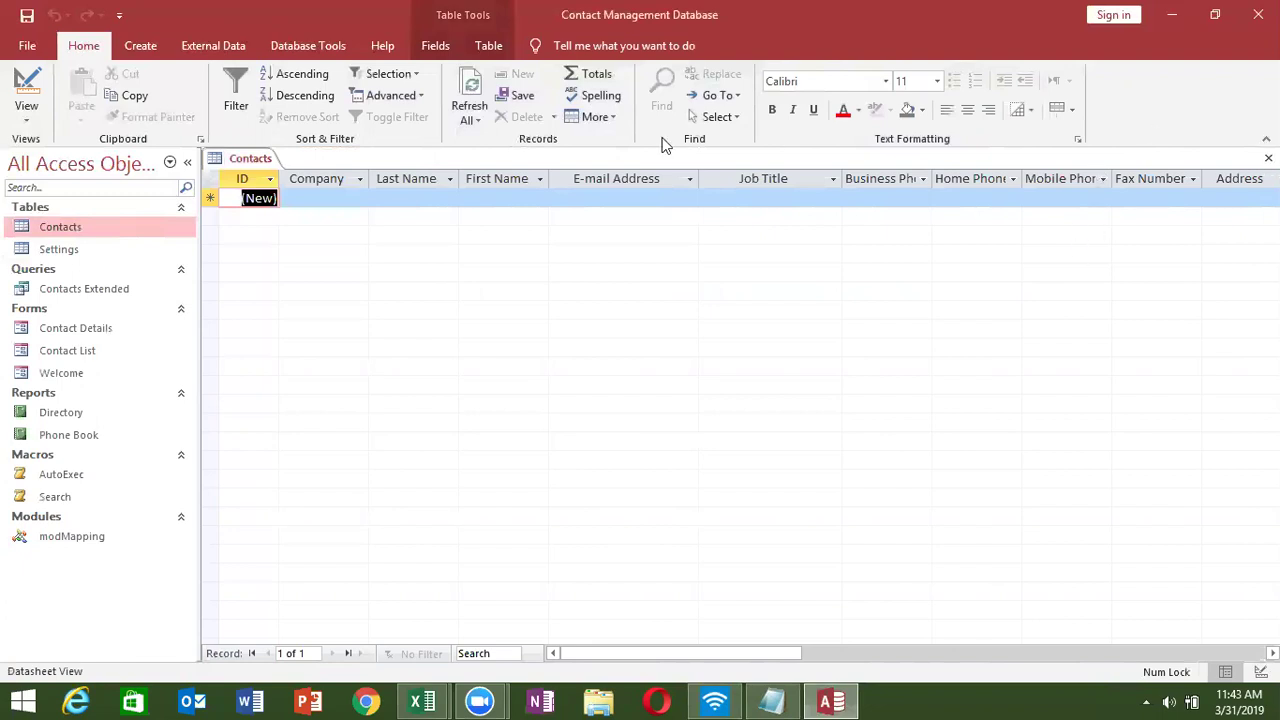
pyautogui.doubleClick(135, 249)
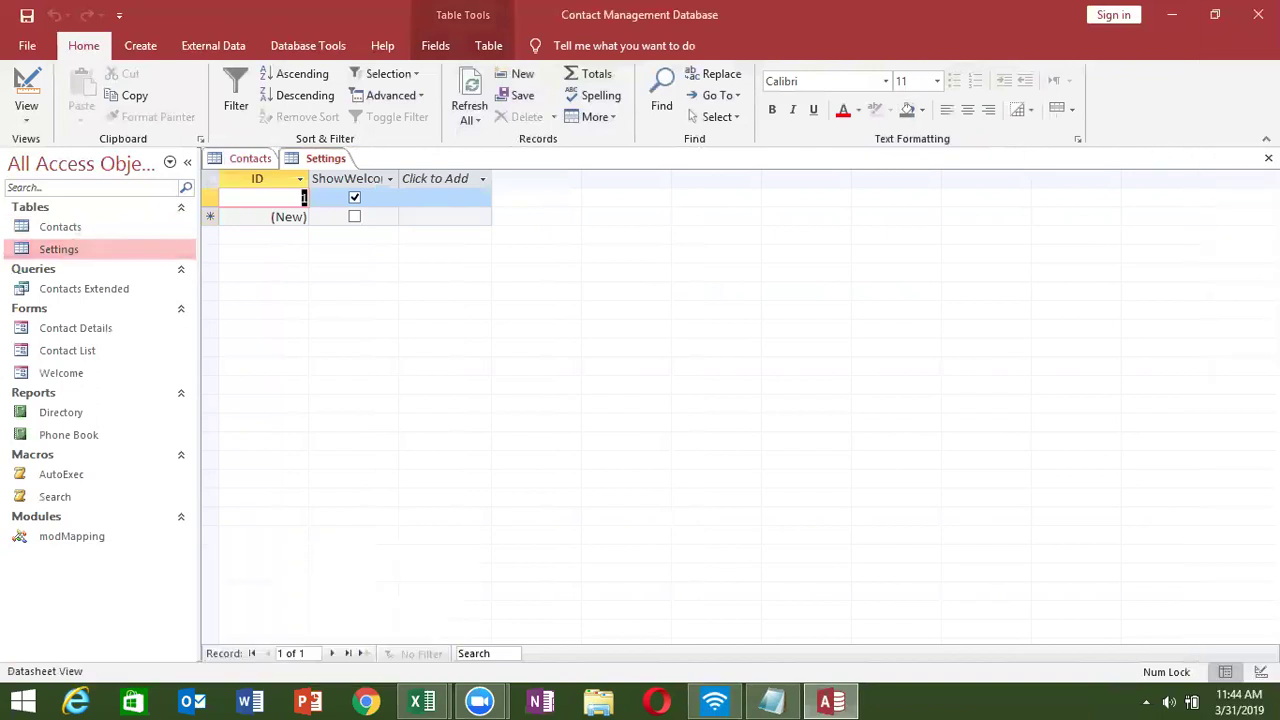
pyautogui.click(1268, 158)
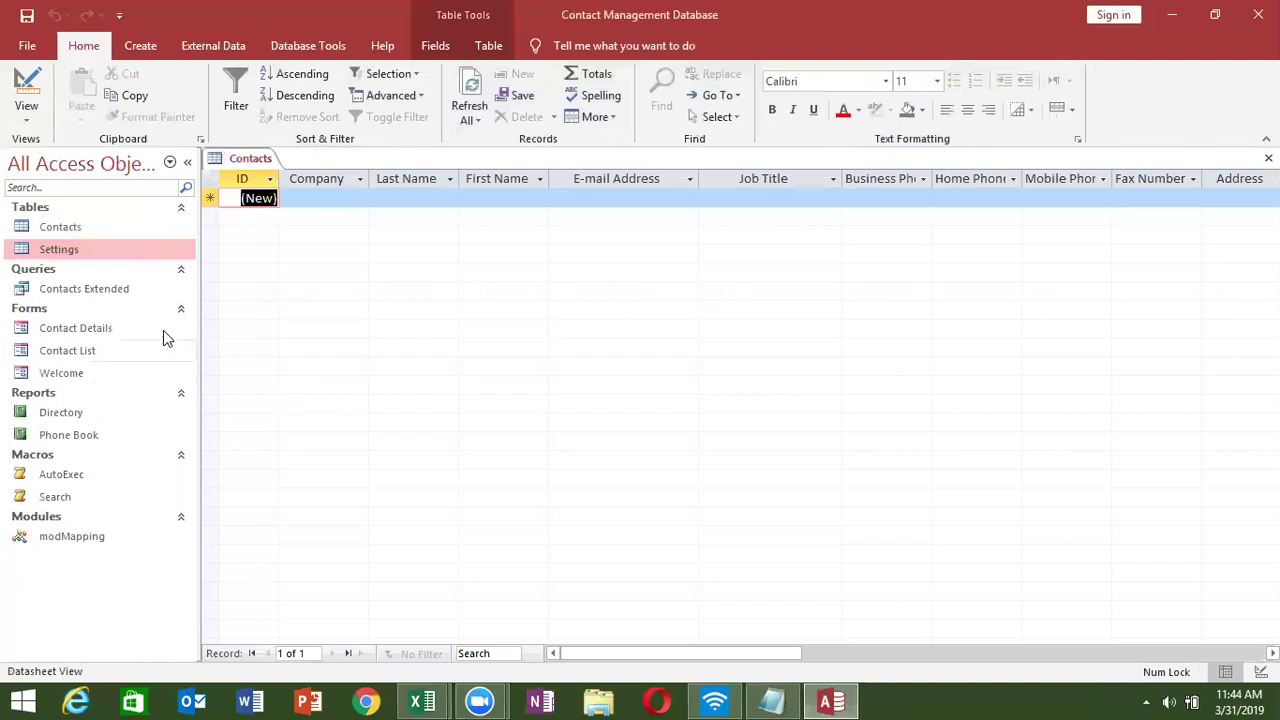
pyautogui.doubleClick(96, 336)
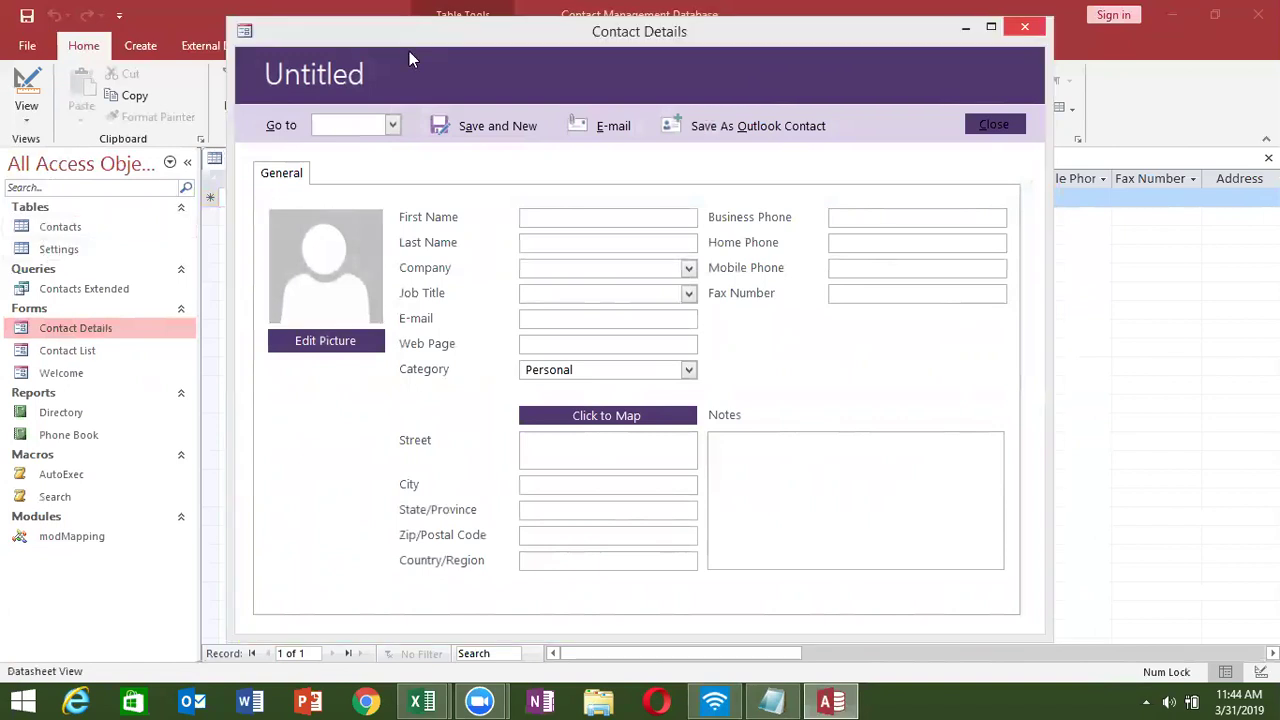
pyautogui.hotkey('ctrl', 'F4')
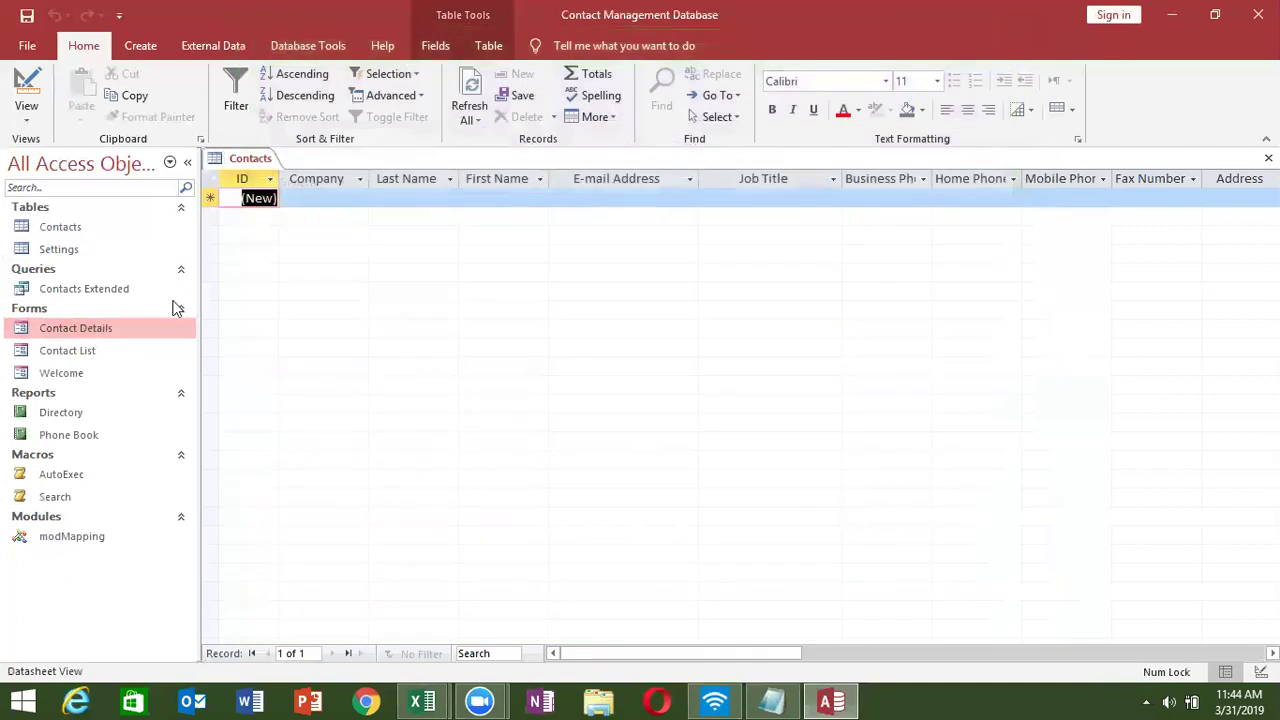
# Reopen the Contact List form from Forms as a tab beside the Contacts table
pyautogui.click(44, 350)
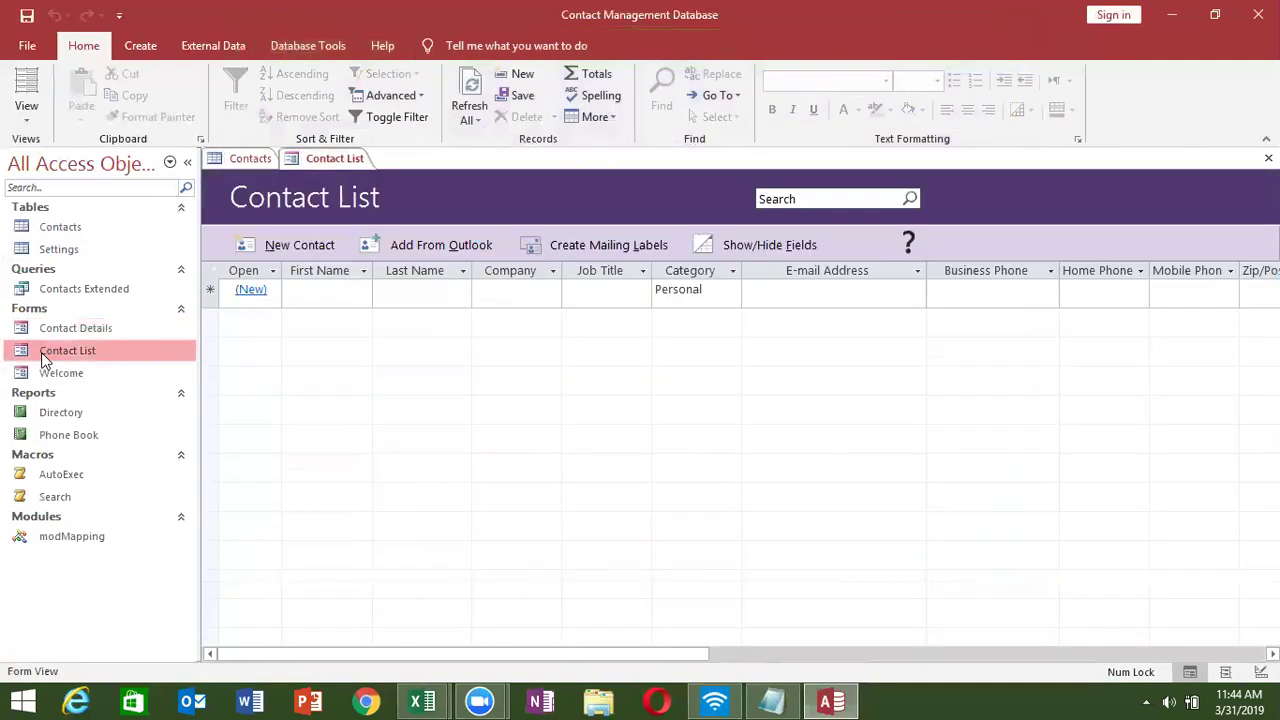